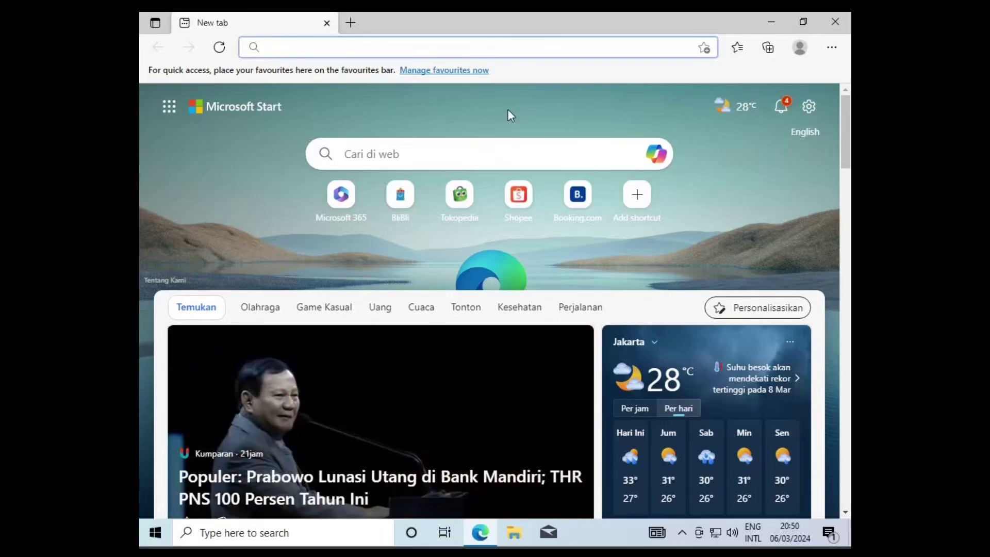
Search the web for "backup file with notepad" and look through the results page
{"action": "type", "text": "backu"}
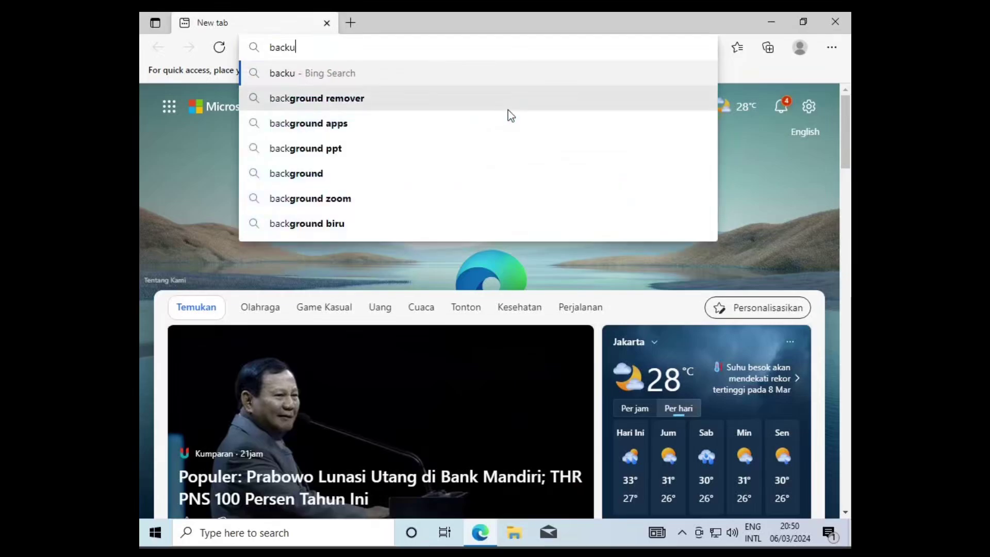
{"action": "type", "text": "p file"}
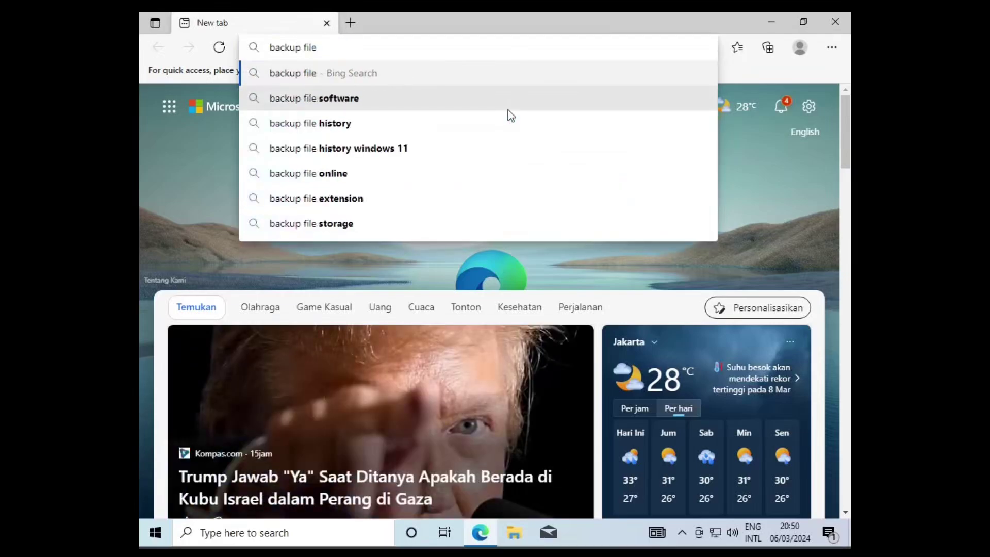
{"action": "type", "text": " with notepad"}
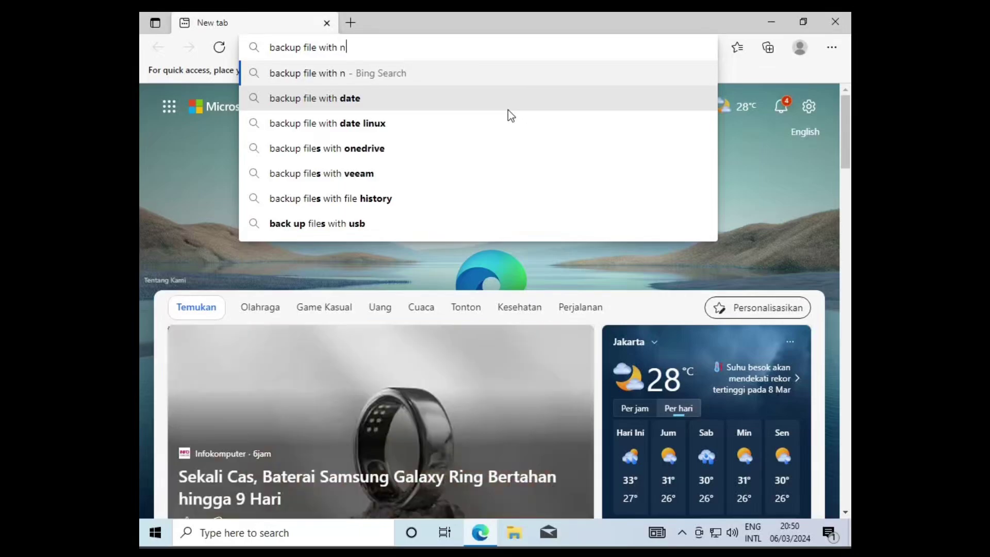
{"action": "key", "text": "Return"}
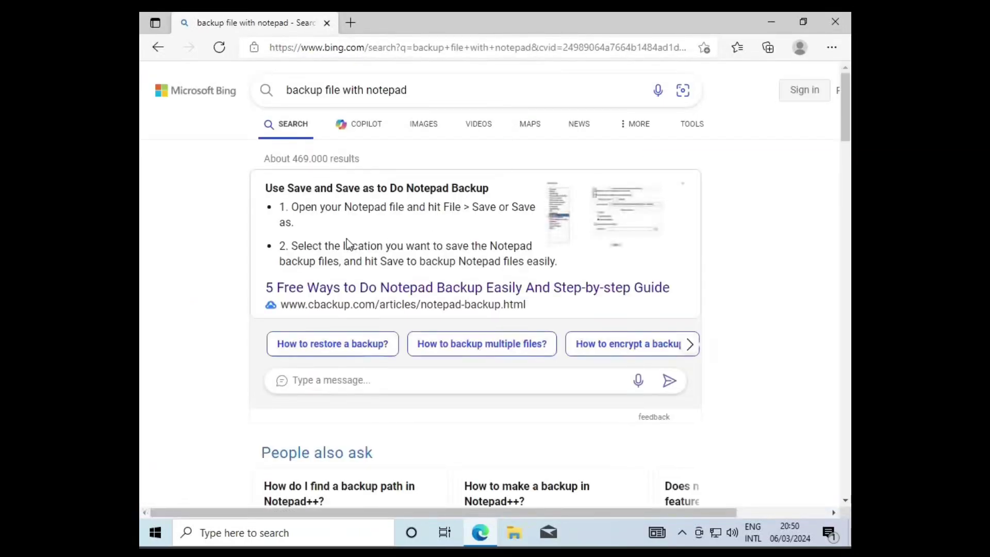
{"action": "scroll", "coordinate": [518, 239], "scroll_direction": "down", "scroll_amount": 10}
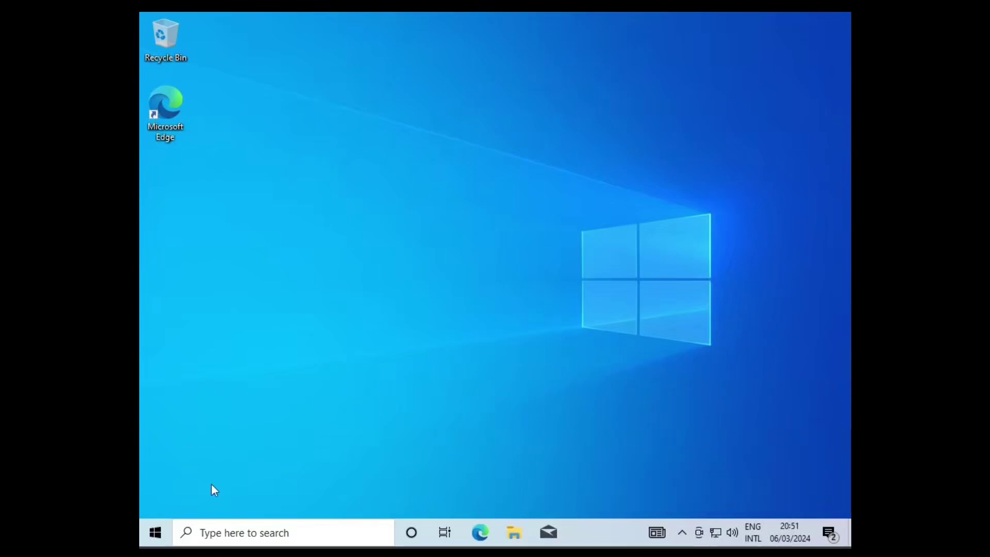
Restart the computer from the Windows desktop to boot into Windows Setup
{"action": "left_click", "coordinate": [161, 532]}
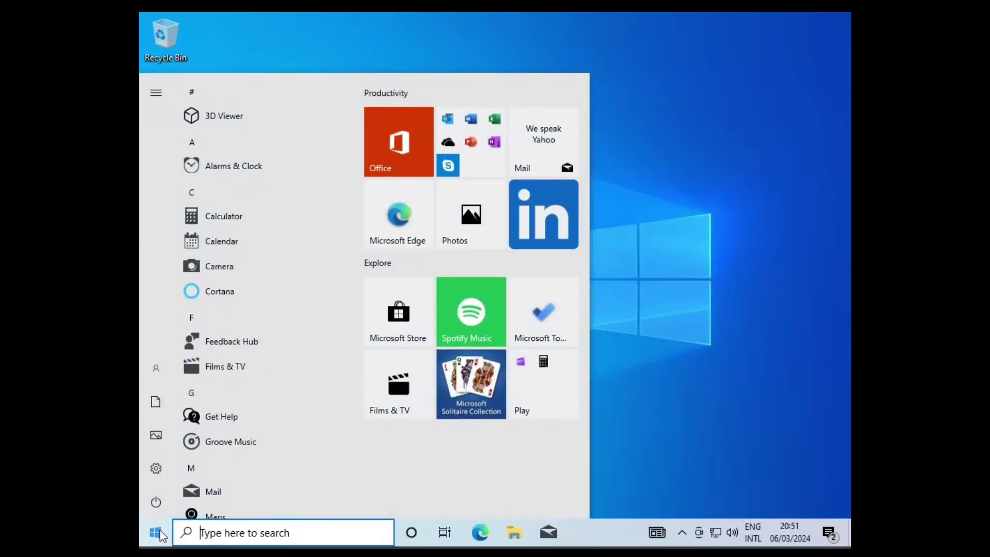
{"action": "left_click", "coordinate": [155, 507]}
{"action": "left_click", "coordinate": [187, 473]}
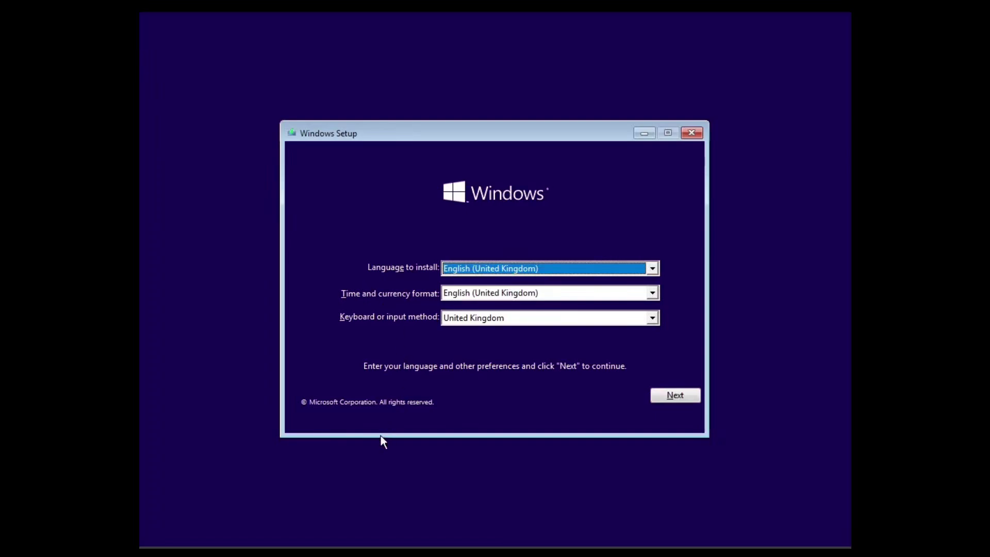
Set the keyboard or input method to United States-International in Windows Setup and continue
{"action": "left_click", "coordinate": [594, 320]}
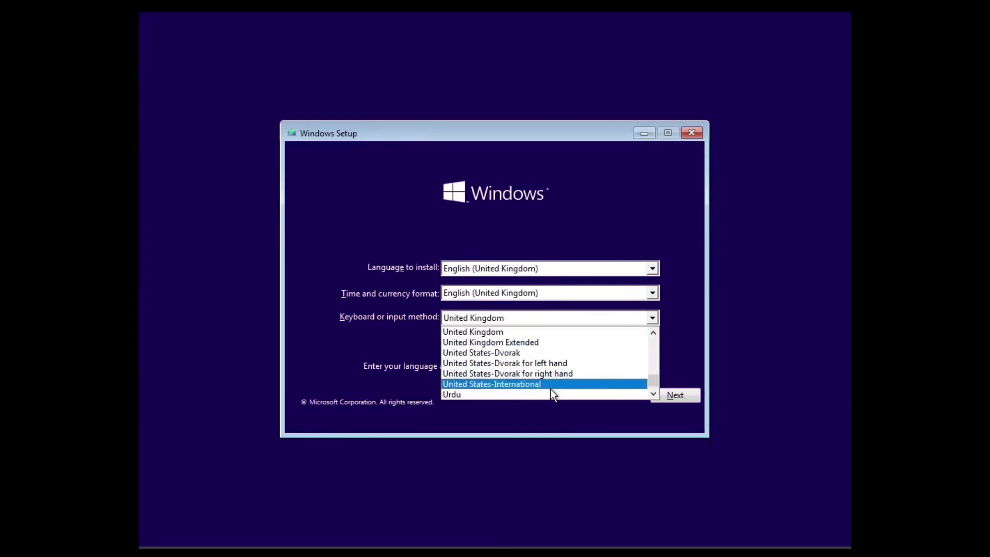
{"action": "left_click", "coordinate": [537, 383]}
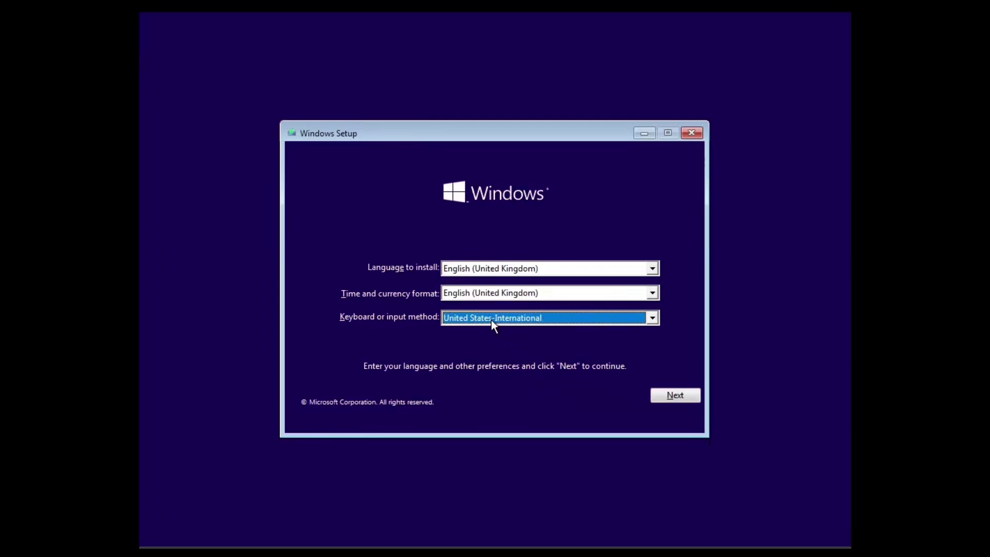
{"action": "left_click", "coordinate": [671, 395]}
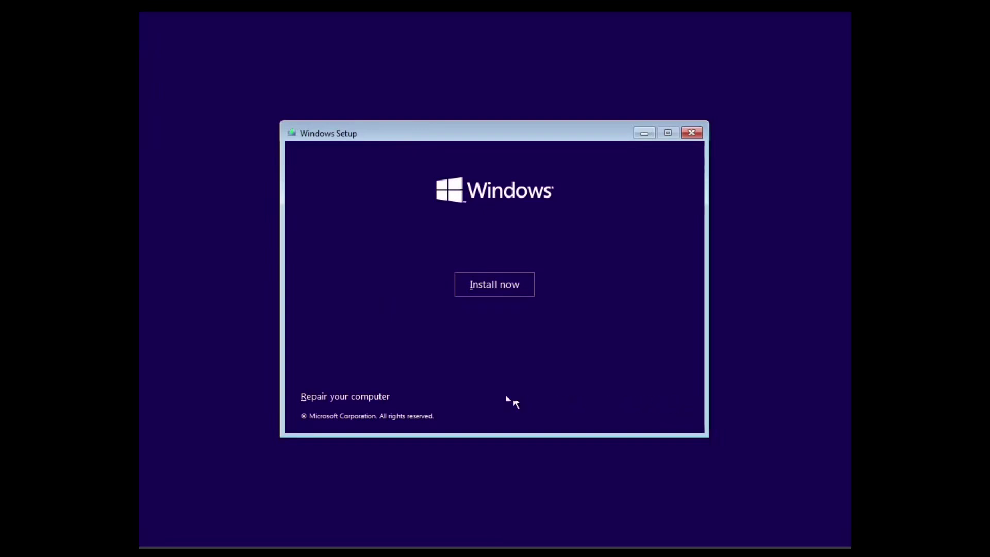
Enter the computer repair environment, open its Command Prompt and launch Notepad.exe
{"action": "left_click", "coordinate": [374, 398]}
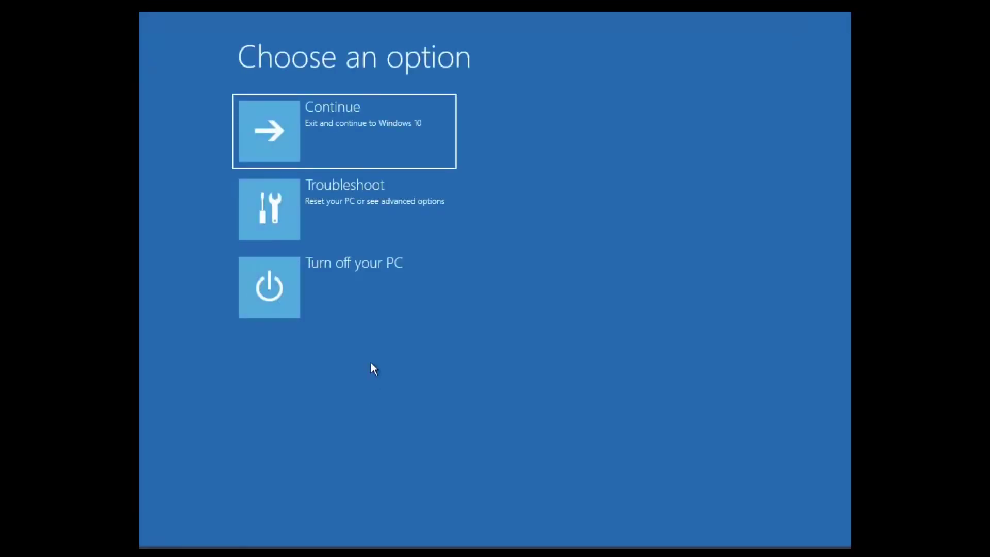
{"action": "left_click", "coordinate": [367, 223]}
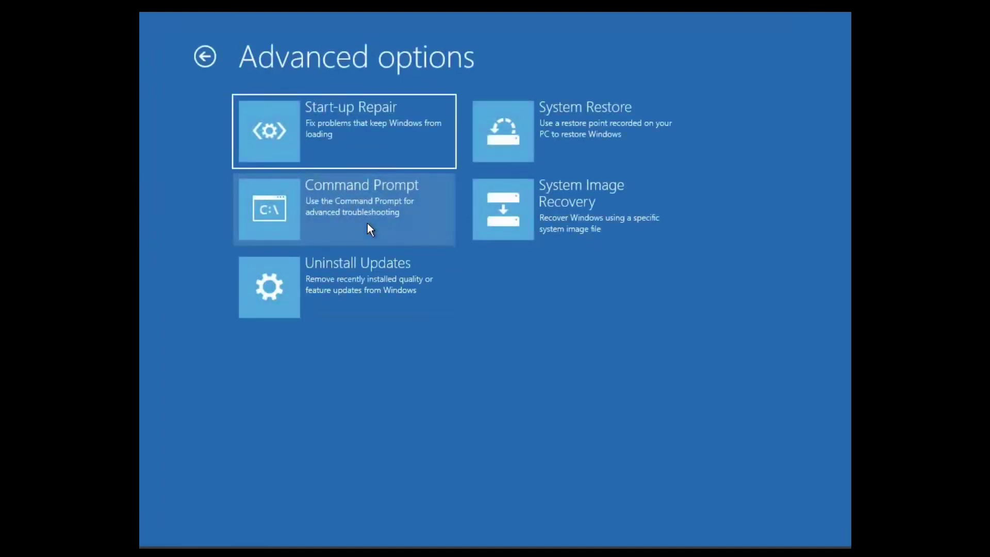
{"action": "left_click", "coordinate": [367, 224]}
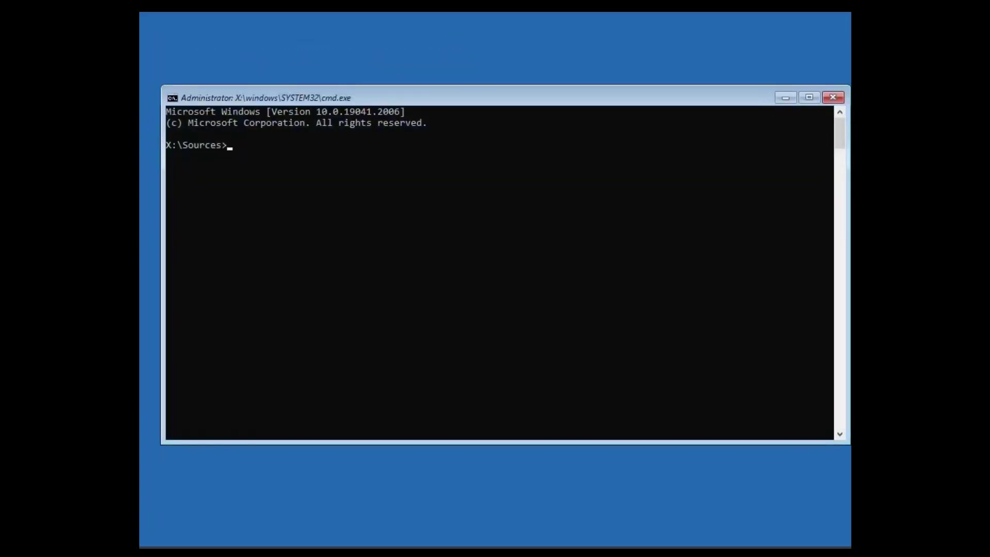
{"action": "type", "text": "Notepad.exe"}
{"action": "key", "text": "Return"}
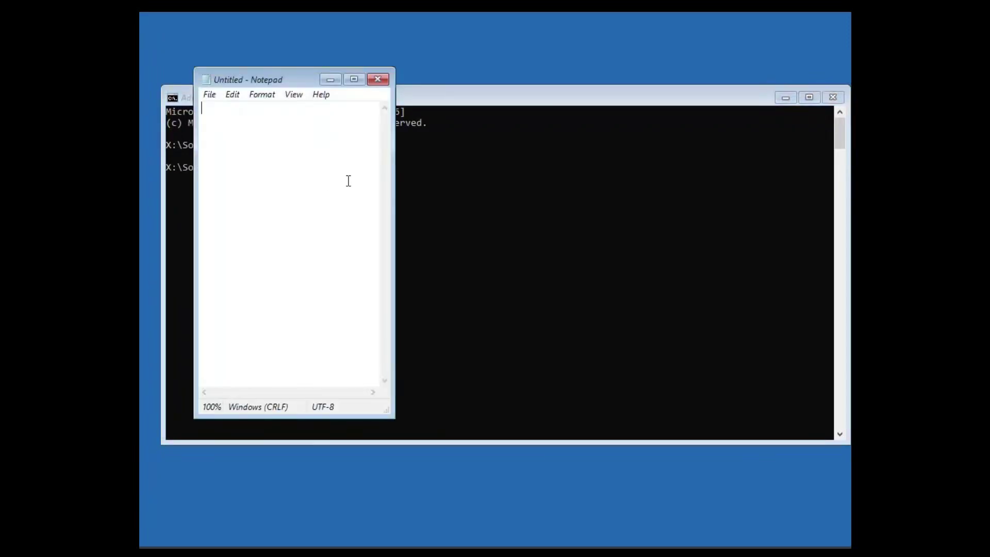
Use Notepad's Save As dialog to browse to the Users\me folder on Local Disk (D:)
{"action": "left_click", "coordinate": [205, 101]}
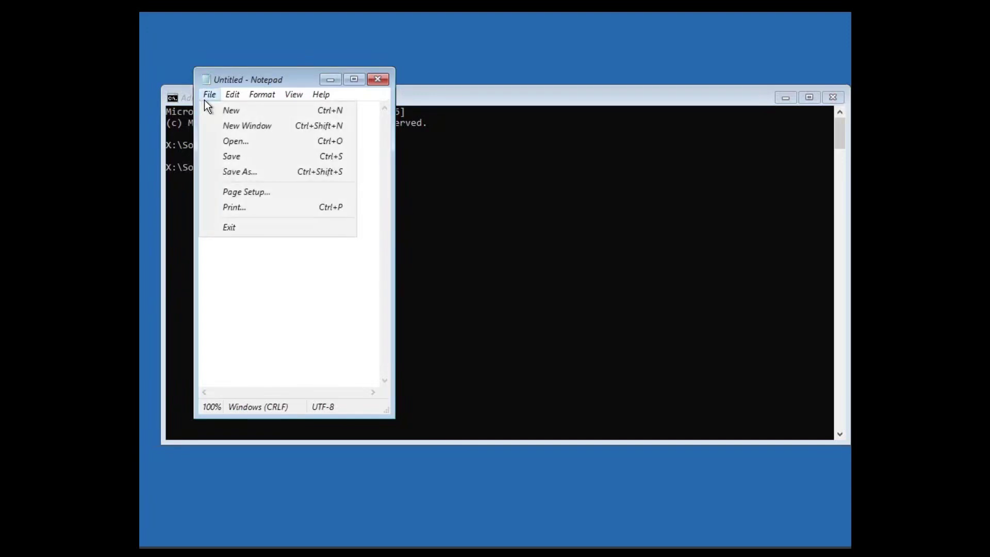
{"action": "left_click", "coordinate": [249, 174]}
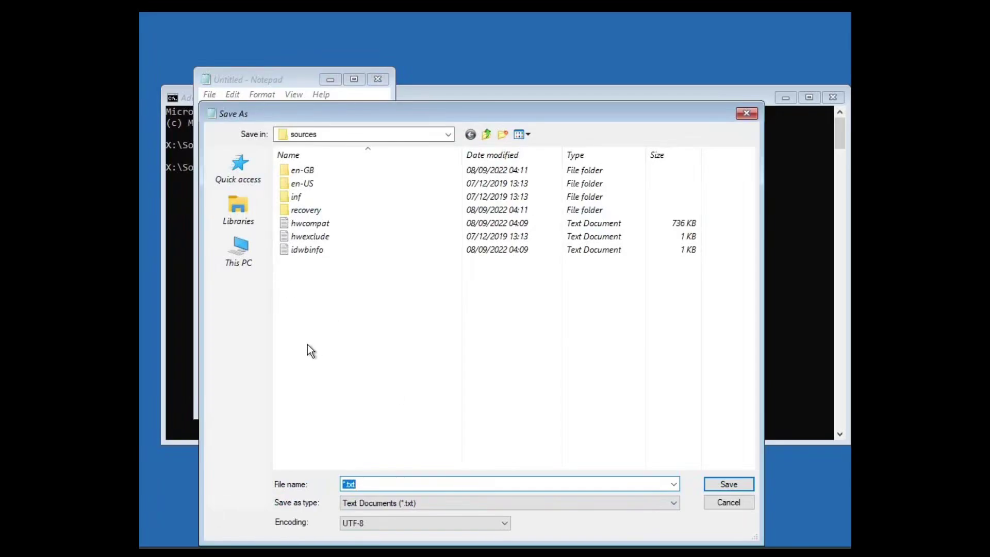
{"action": "left_click", "coordinate": [237, 255]}
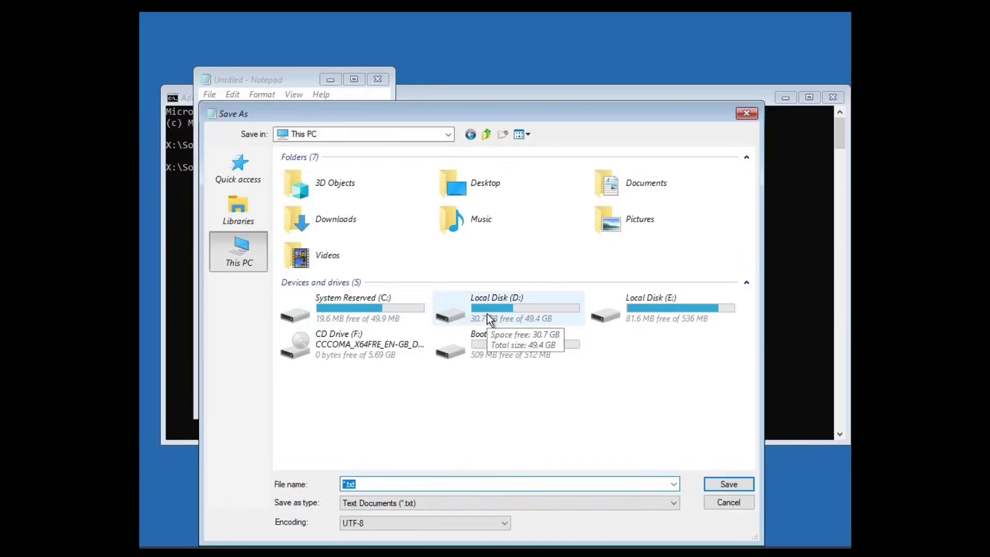
{"action": "left_click", "coordinate": [651, 191]}
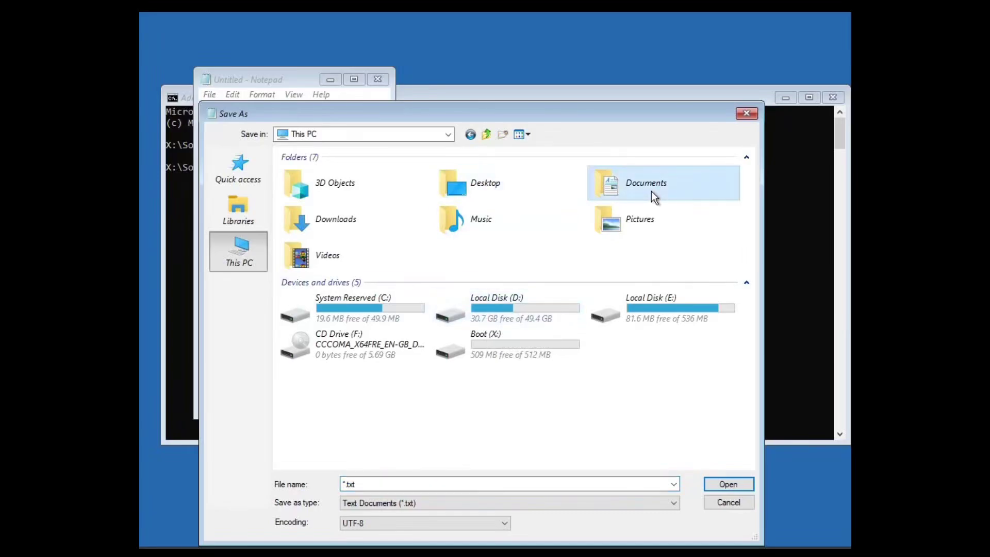
{"action": "double_click", "coordinate": [531, 300]}
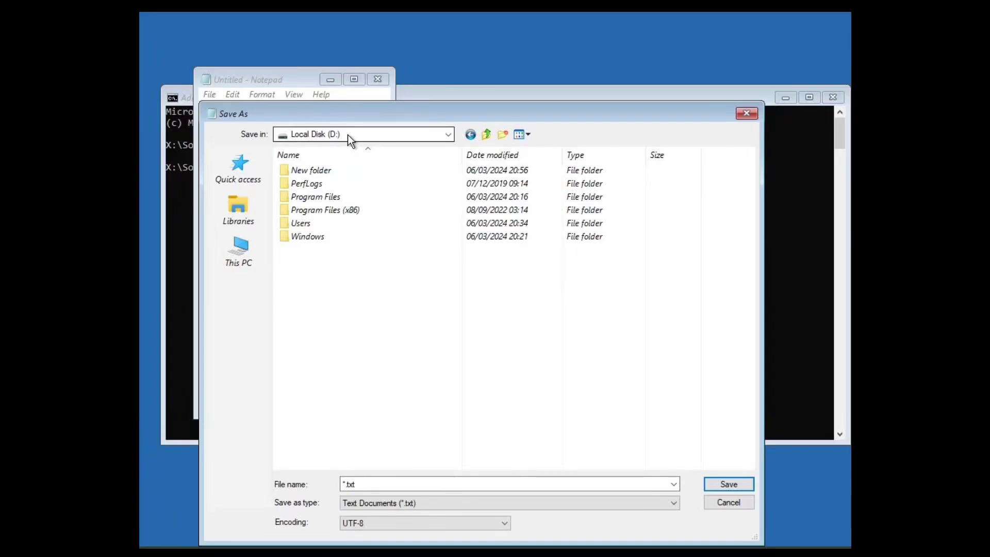
{"action": "double_click", "coordinate": [419, 227]}
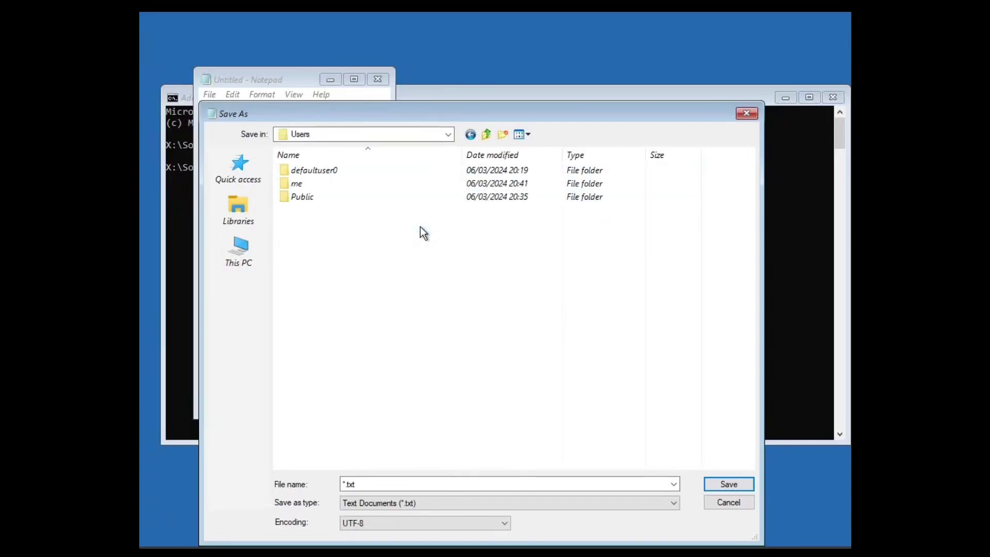
{"action": "double_click", "coordinate": [347, 188]}
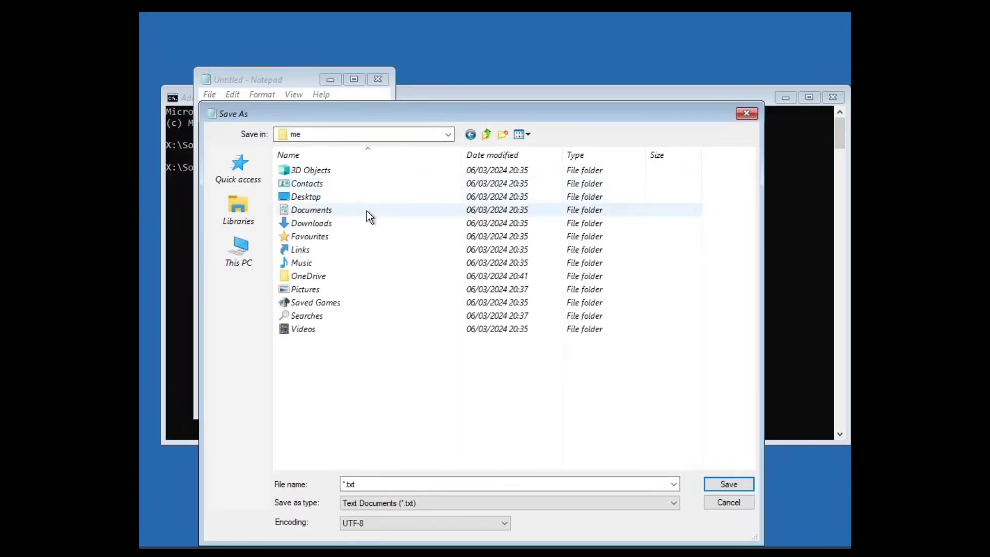
Check the contents of the Documents folder in Users\me, and copy that folder
{"action": "double_click", "coordinate": [317, 210]}
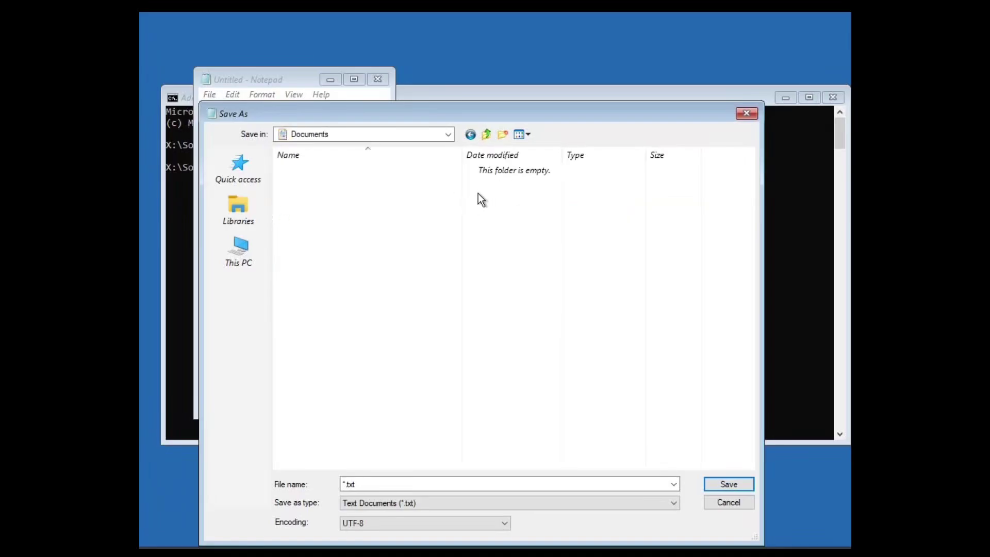
{"action": "left_click", "coordinate": [487, 135]}
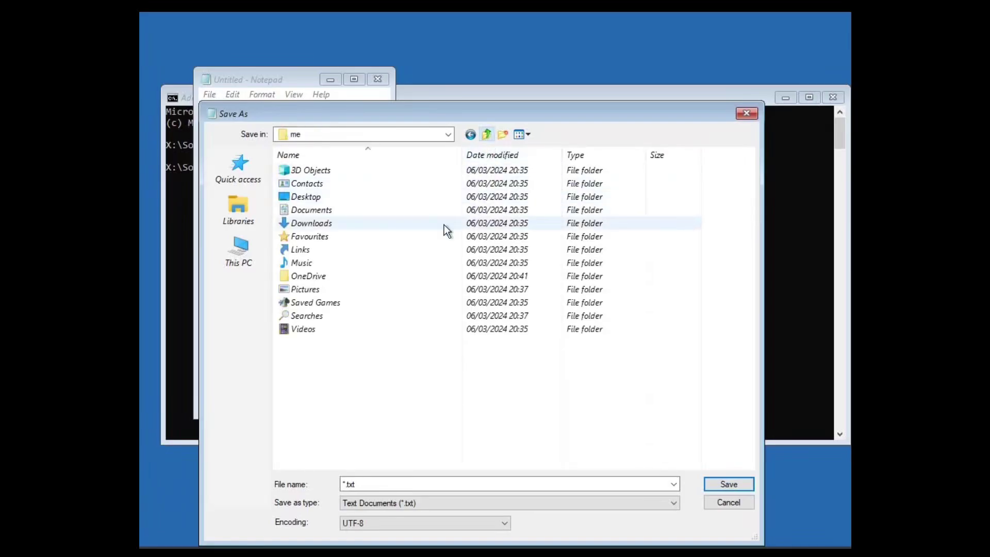
{"action": "left_click", "coordinate": [410, 226]}
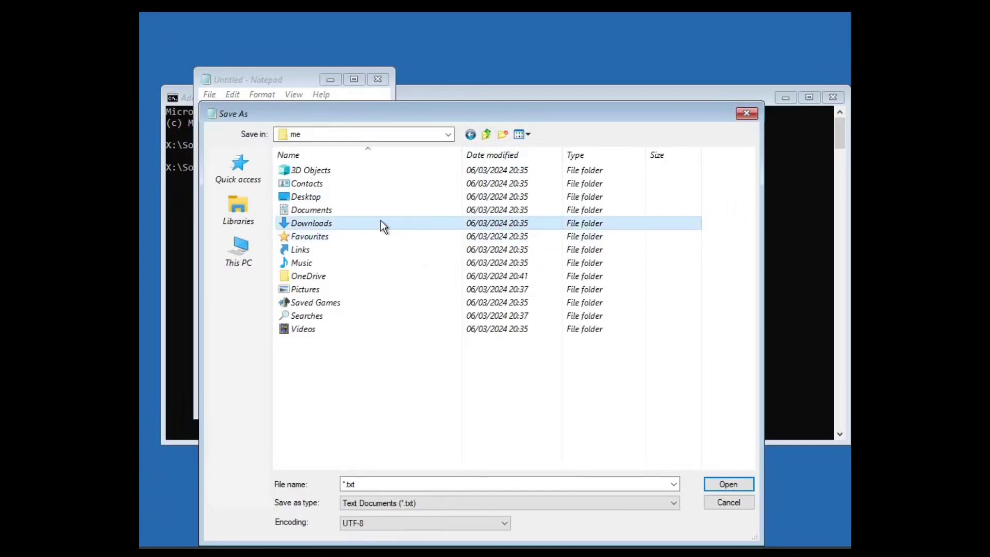
{"action": "left_click", "coordinate": [325, 208]}
{"action": "right_click", "coordinate": [325, 208]}
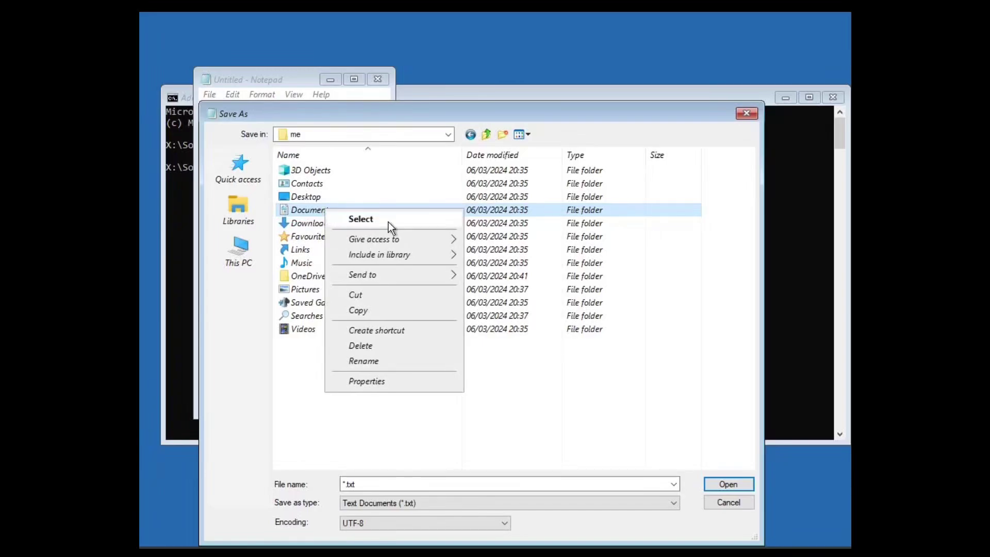
{"action": "mouse_move", "coordinate": [410, 270]}
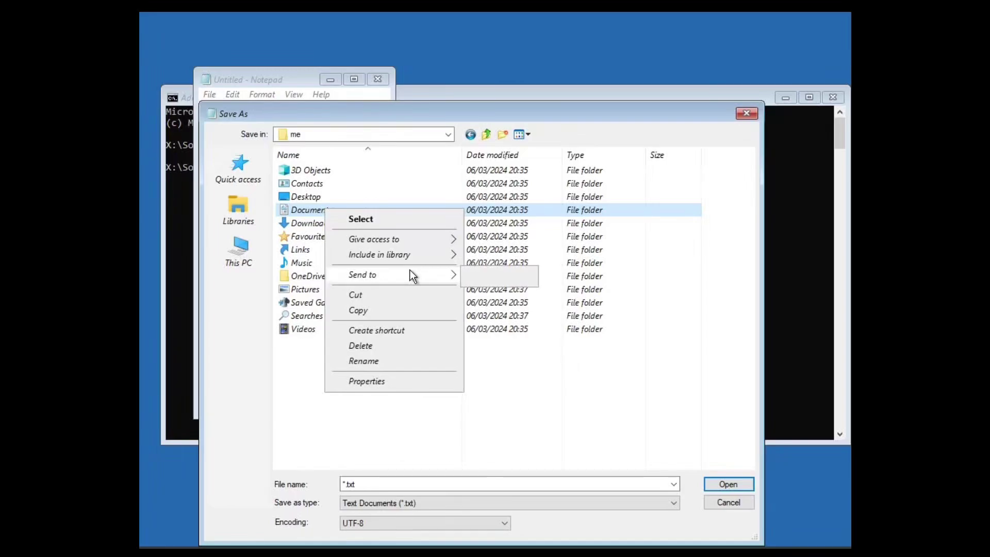
{"action": "left_click", "coordinate": [390, 311]}
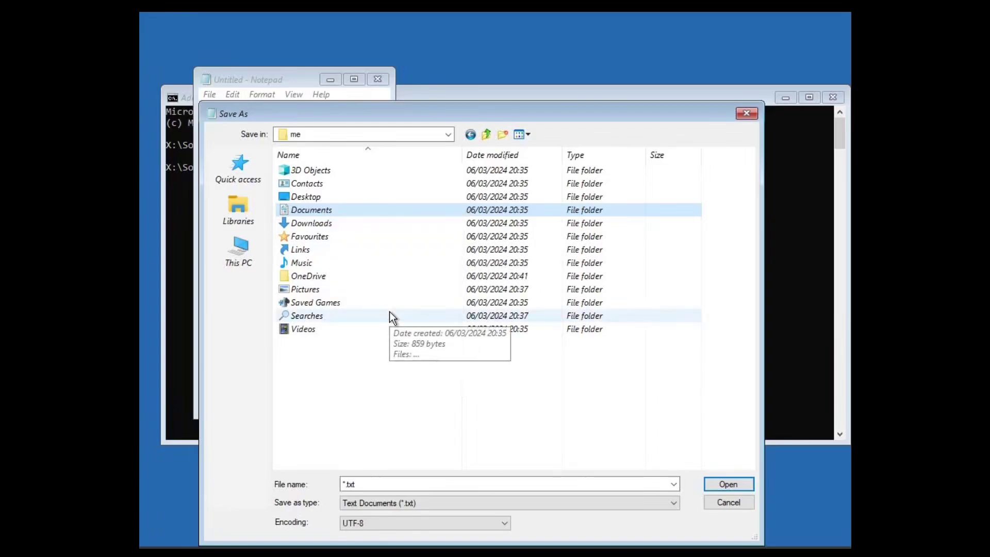
Paste the copied Documents folder into the root of Local Disk (E:) and check the contents of the copy
{"action": "left_click", "coordinate": [490, 137]}
{"action": "left_click", "coordinate": [490, 137]}
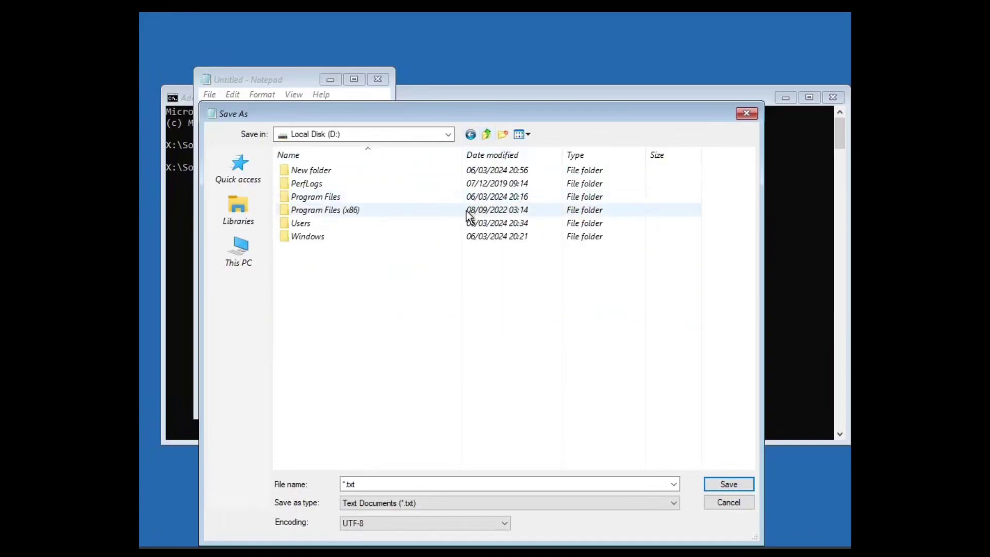
{"action": "left_click", "coordinate": [447, 134]}
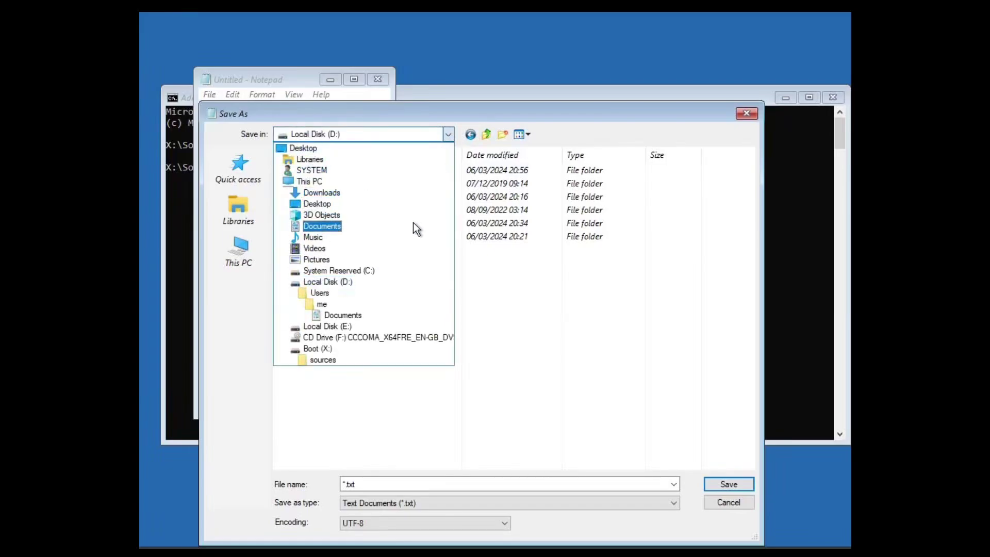
{"action": "left_click", "coordinate": [410, 183]}
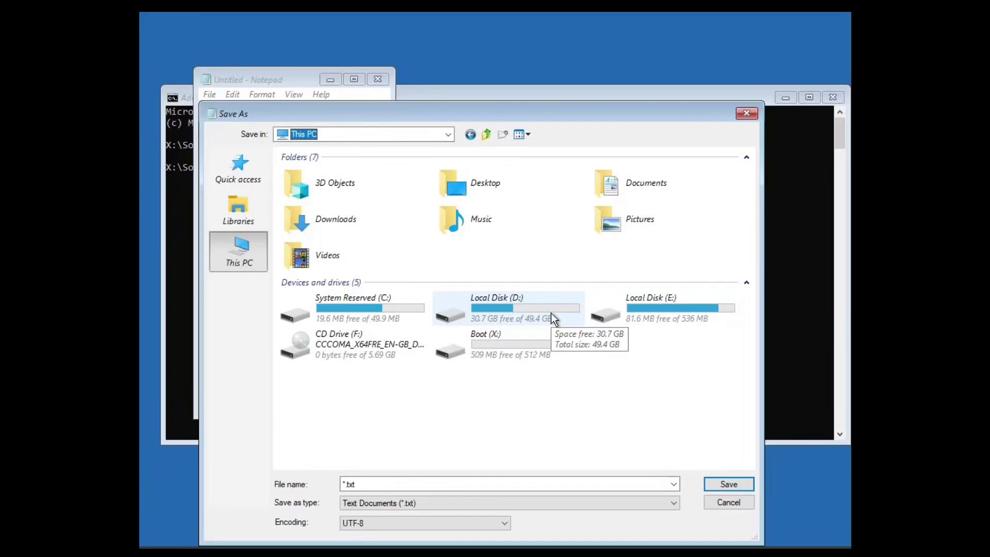
{"action": "double_click", "coordinate": [650, 313]}
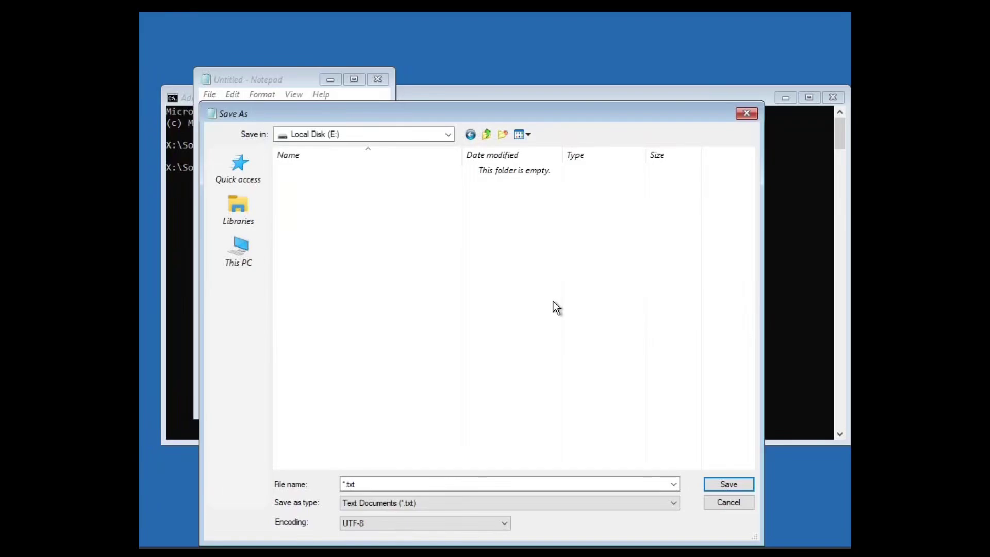
{"action": "right_click", "coordinate": [553, 301]}
{"action": "left_click", "coordinate": [596, 380]}
{"action": "right_click", "coordinate": [477, 250]}
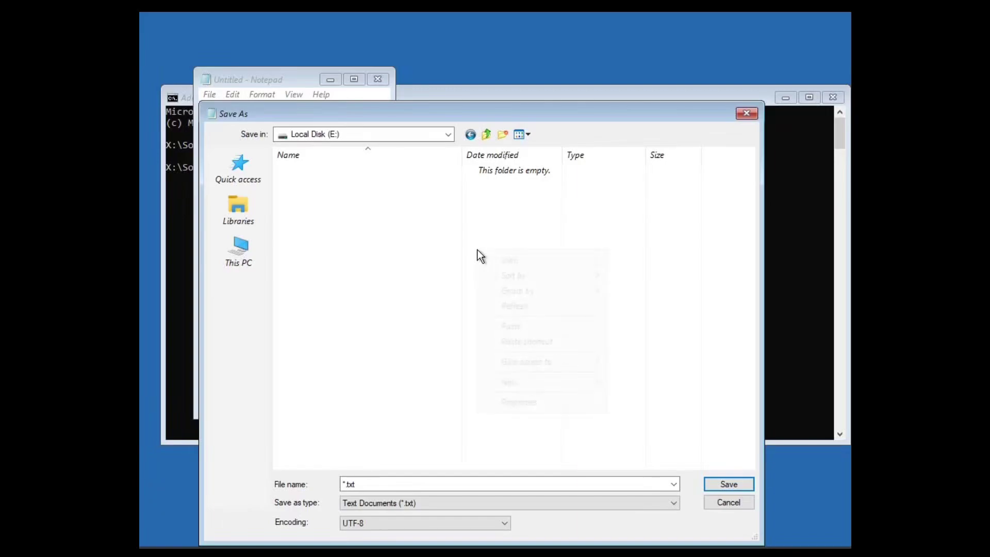
{"action": "left_click", "coordinate": [514, 307]}
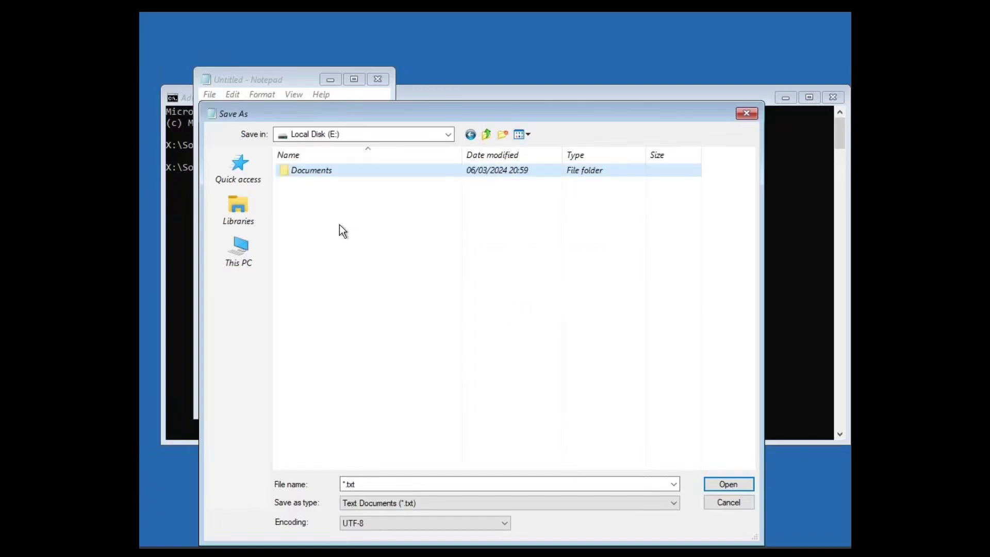
{"action": "double_click", "coordinate": [327, 175]}
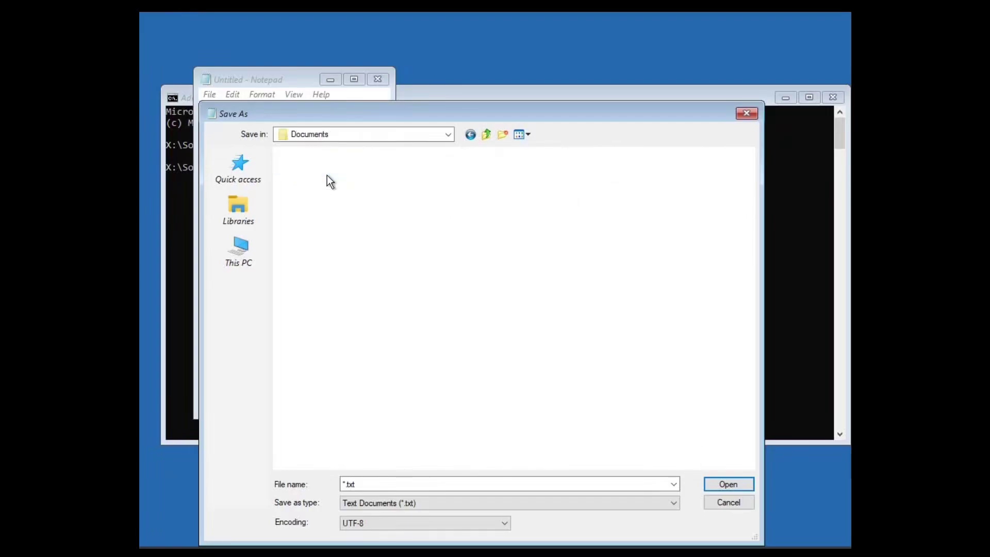
{"action": "left_click", "coordinate": [484, 134]}
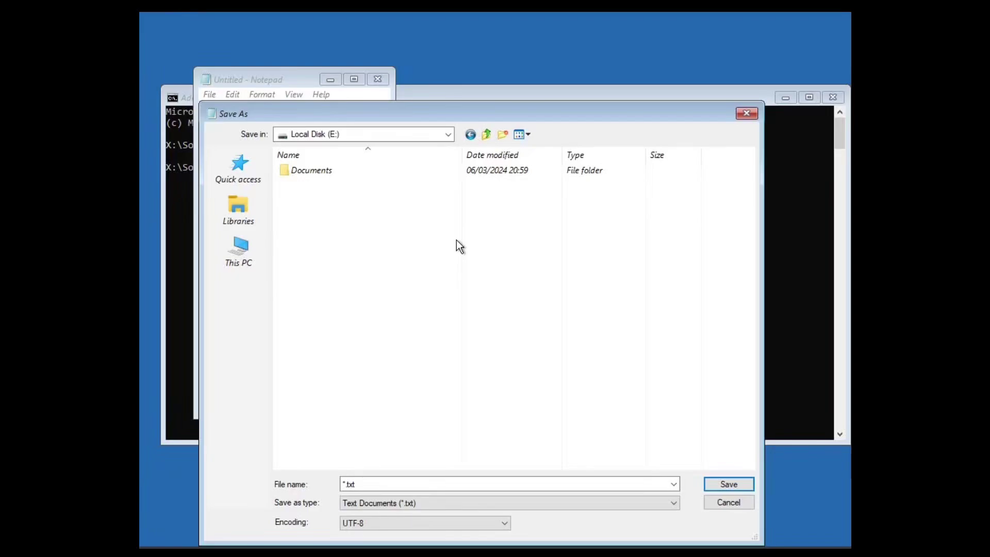
Return to Local Disk (D:) and copy its Program Files (x86) folder
{"action": "left_click", "coordinate": [487, 134]}
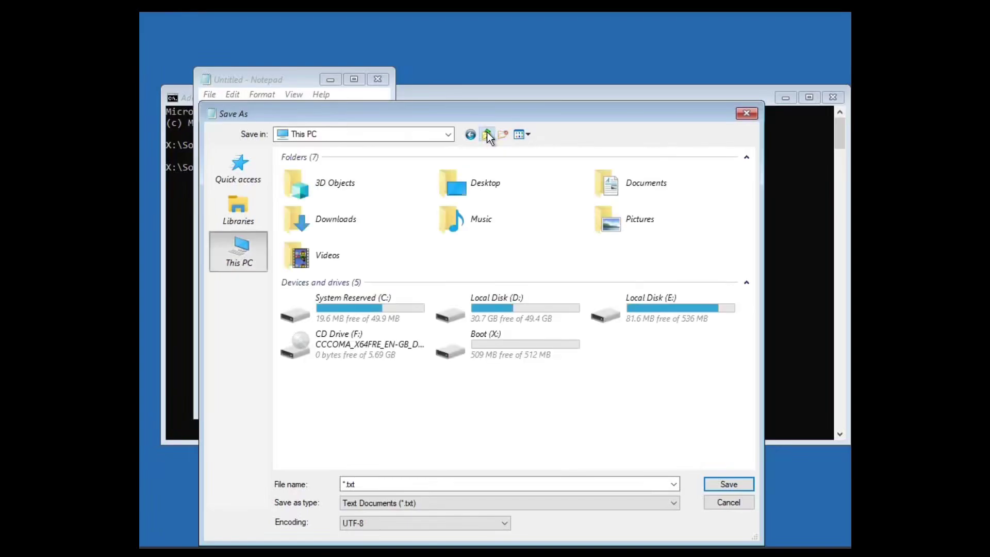
{"action": "double_click", "coordinate": [543, 311]}
{"action": "left_click", "coordinate": [293, 233]}
{"action": "left_click", "coordinate": [329, 210]}
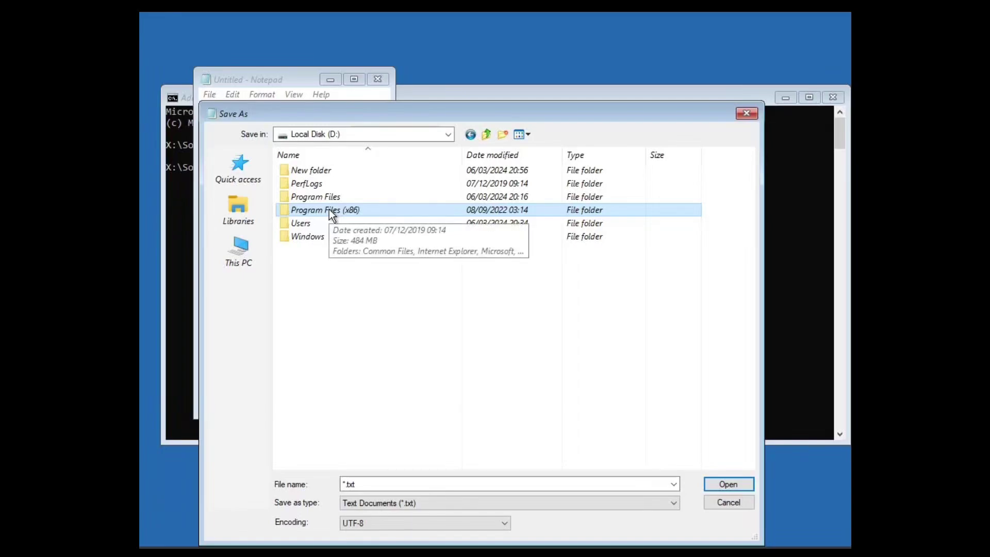
{"action": "right_click", "coordinate": [329, 210]}
{"action": "left_click", "coordinate": [378, 312]}
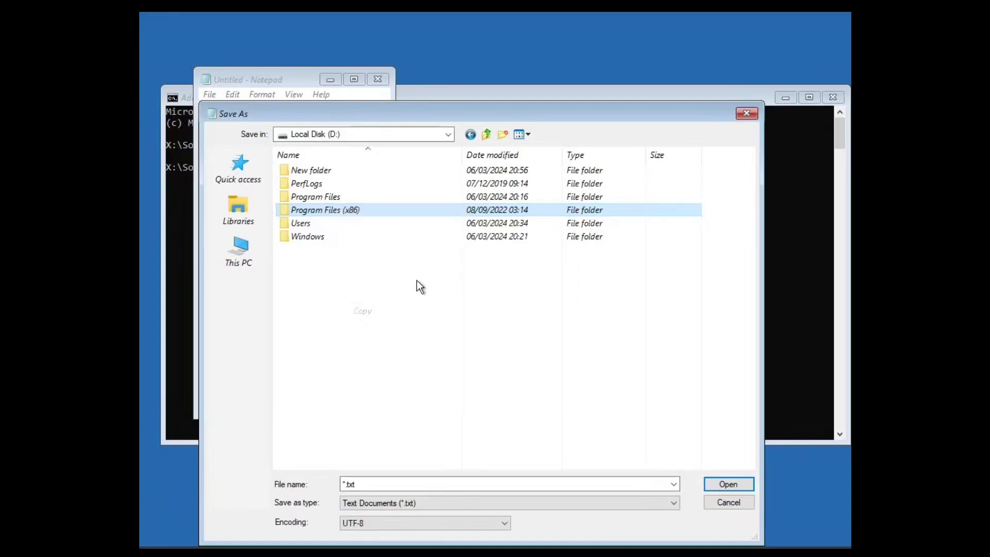
Try to paste the copied Program Files (x86) folder into the root of Local Disk (E:), and cancel the copy
{"action": "left_click", "coordinate": [472, 136]}
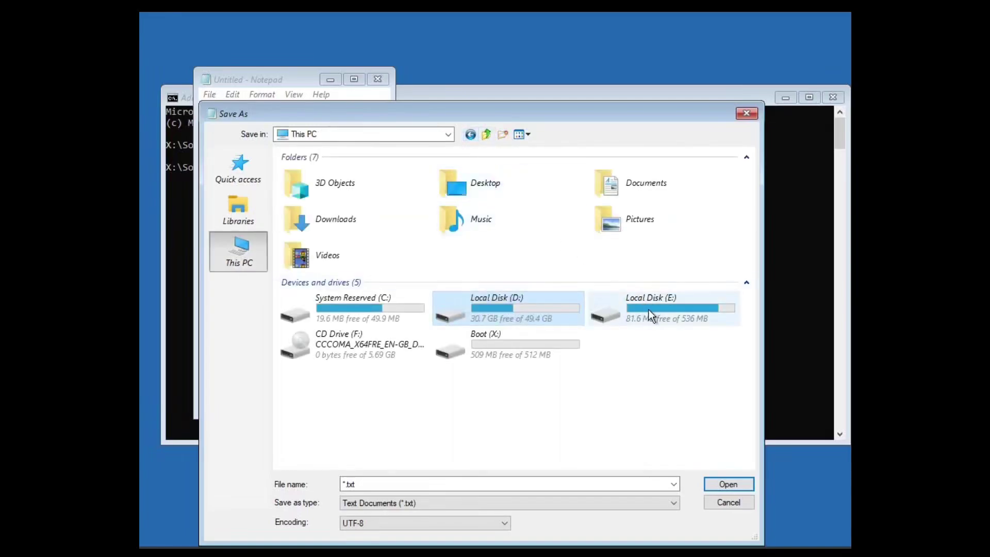
{"action": "double_click", "coordinate": [695, 317]}
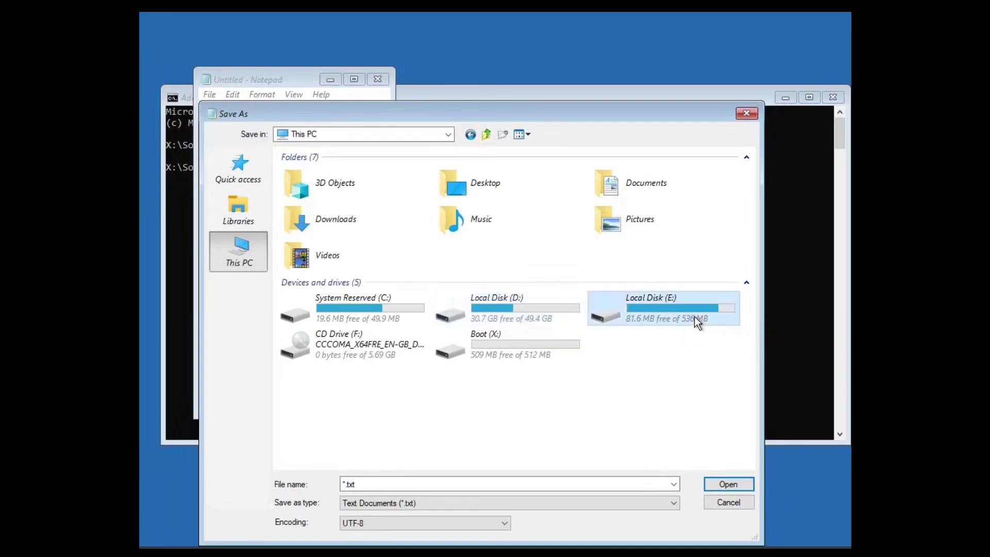
{"action": "right_click", "coordinate": [348, 244]}
{"action": "left_click", "coordinate": [384, 319]}
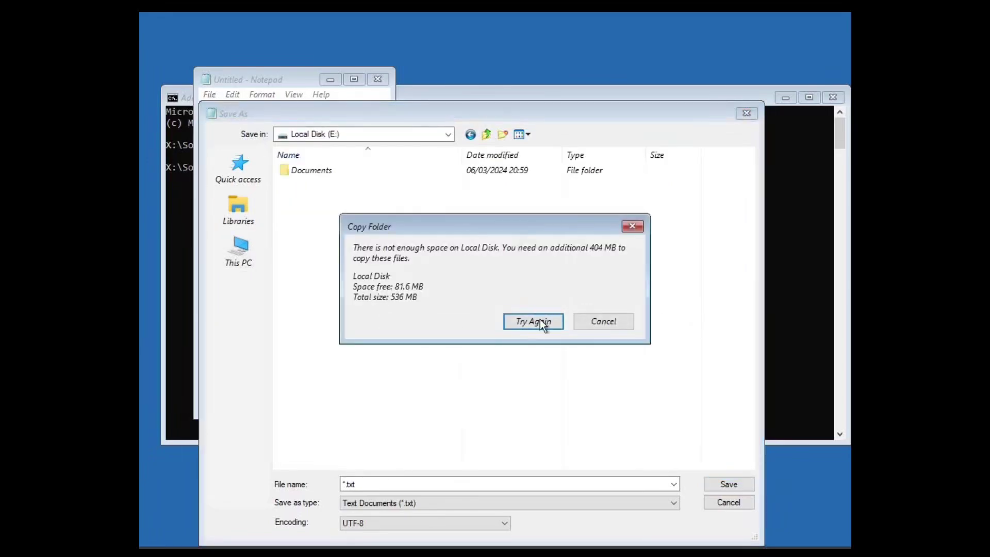
{"action": "left_click", "coordinate": [603, 321]}
Paste the copied Program Files (x86) folder into New folder on Local Disk (D:), refresh the listing and check the copy's details
{"action": "left_click", "coordinate": [484, 134]}
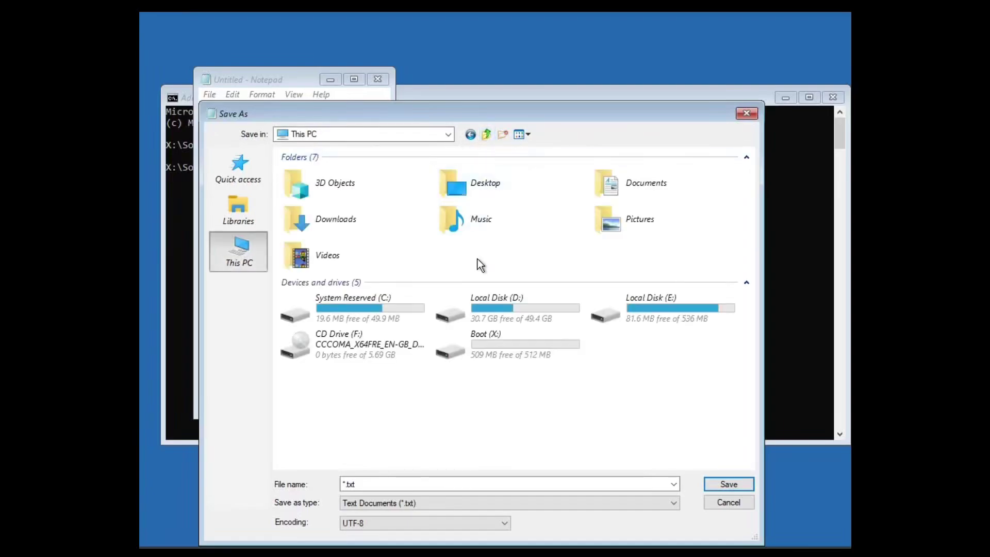
{"action": "double_click", "coordinate": [488, 314]}
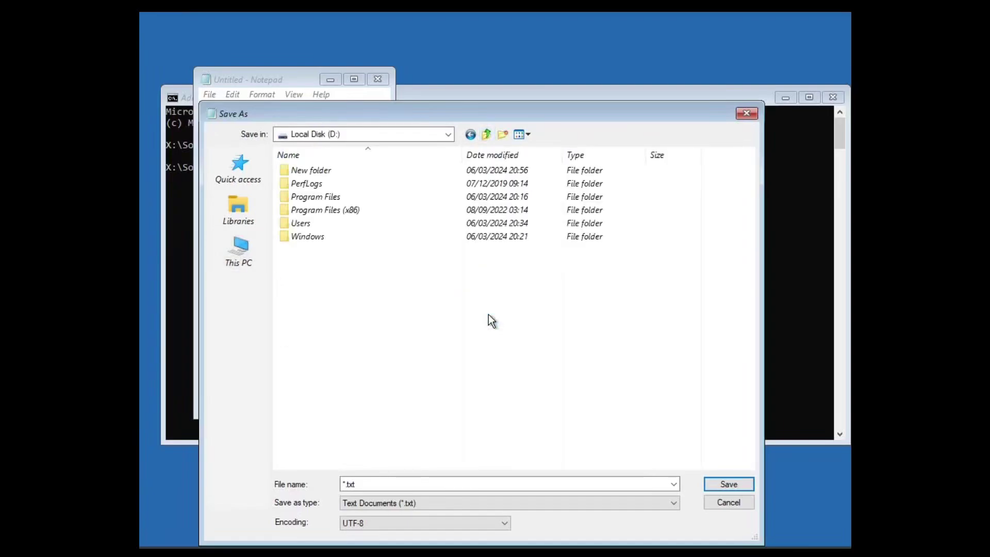
{"action": "double_click", "coordinate": [367, 172]}
{"action": "right_click", "coordinate": [366, 292]}
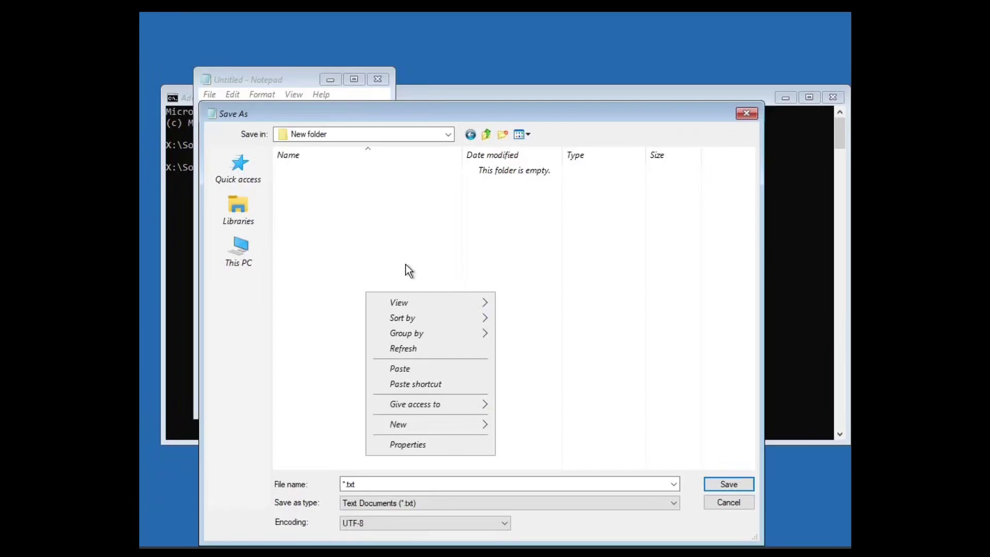
{"action": "left_click", "coordinate": [404, 369]}
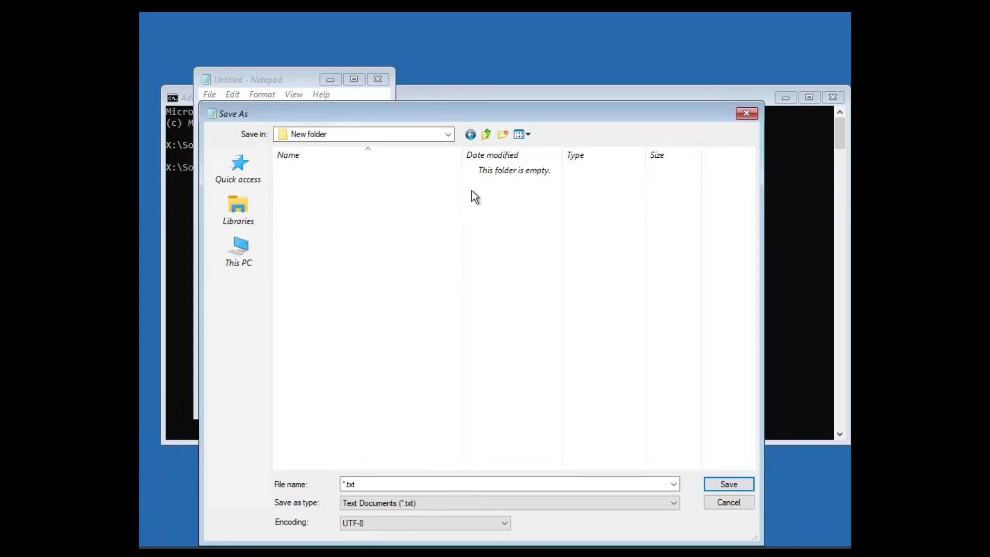
{"action": "right_click", "coordinate": [436, 276]}
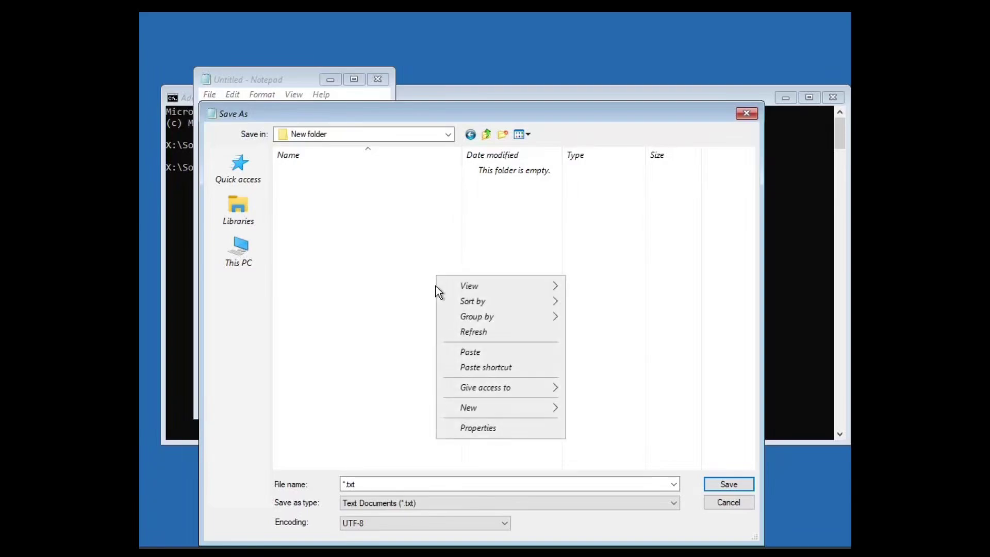
{"action": "left_click", "coordinate": [473, 331]}
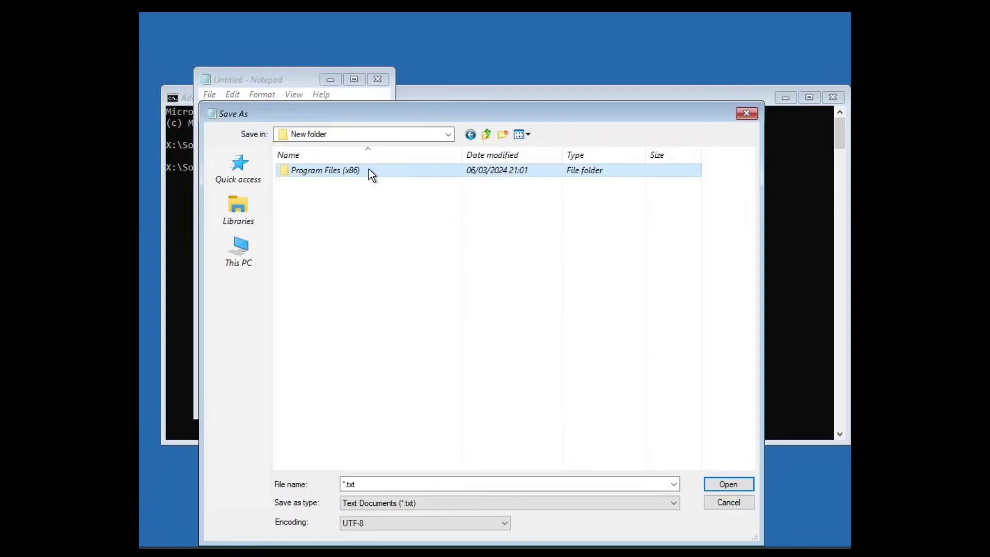
{"action": "mouse_move", "coordinate": [369, 169]}
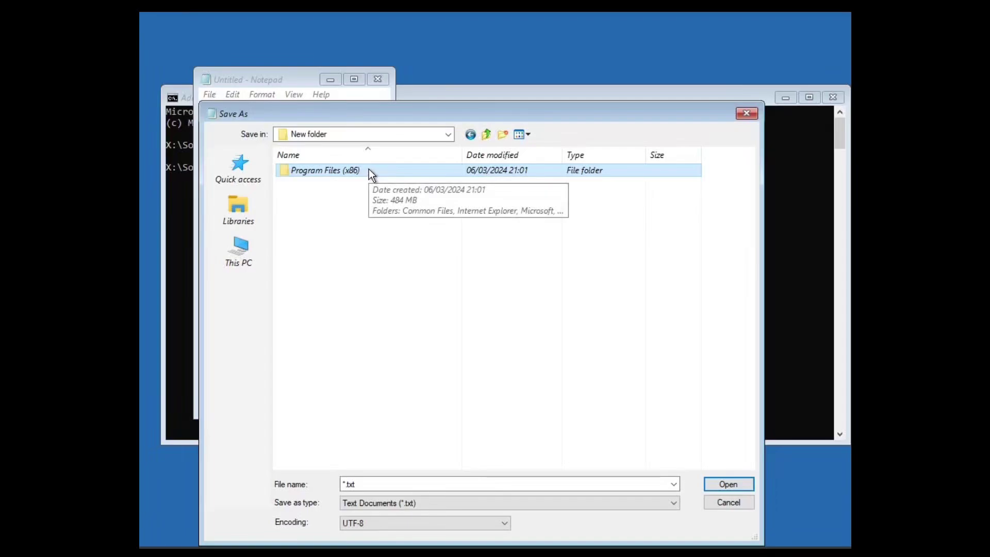
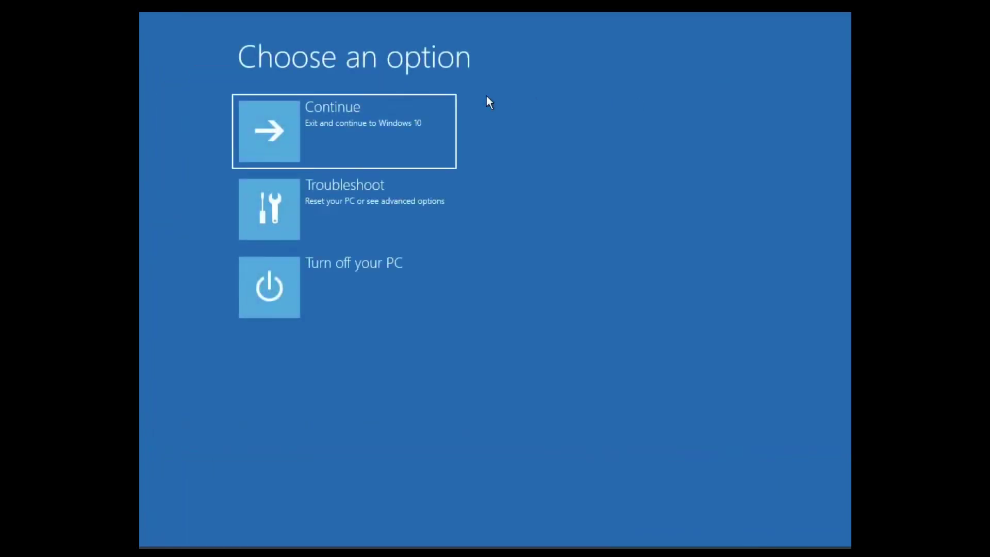
Turn off the PC from the recovery options
{"action": "left_click", "coordinate": [371, 309]}
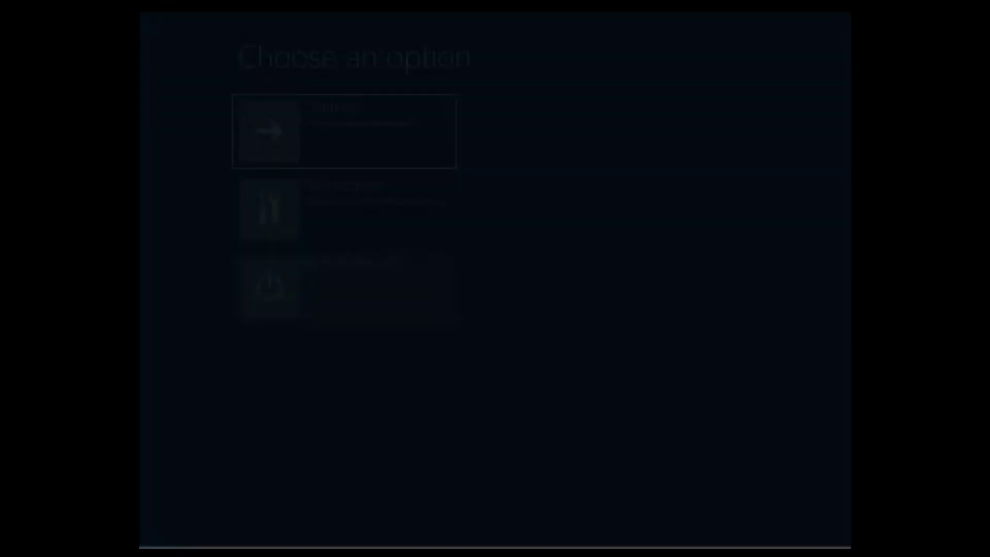